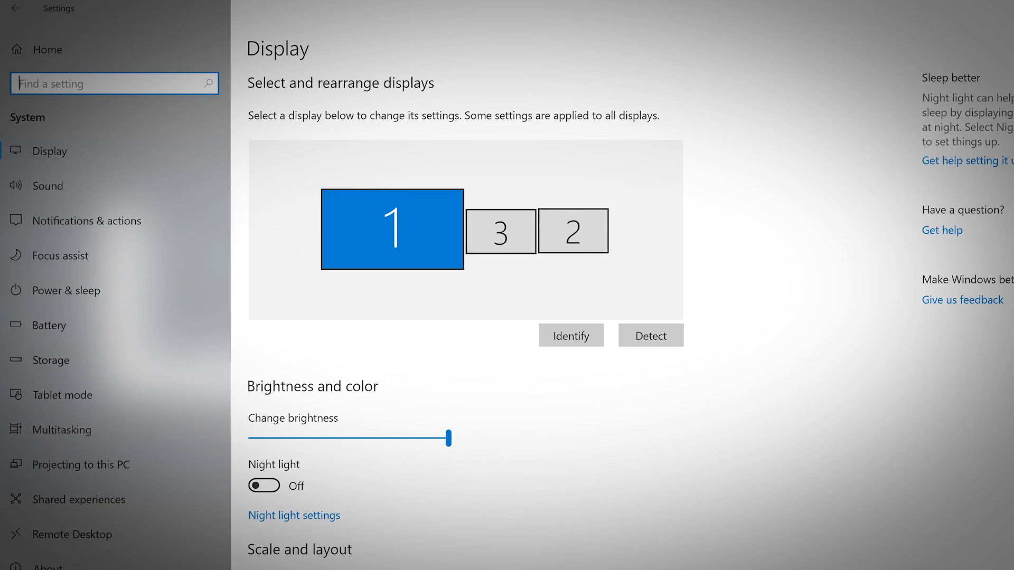
- Browse the Sound, Notifications & actions and Storage settings pages
click(47, 185)
click(87, 221)
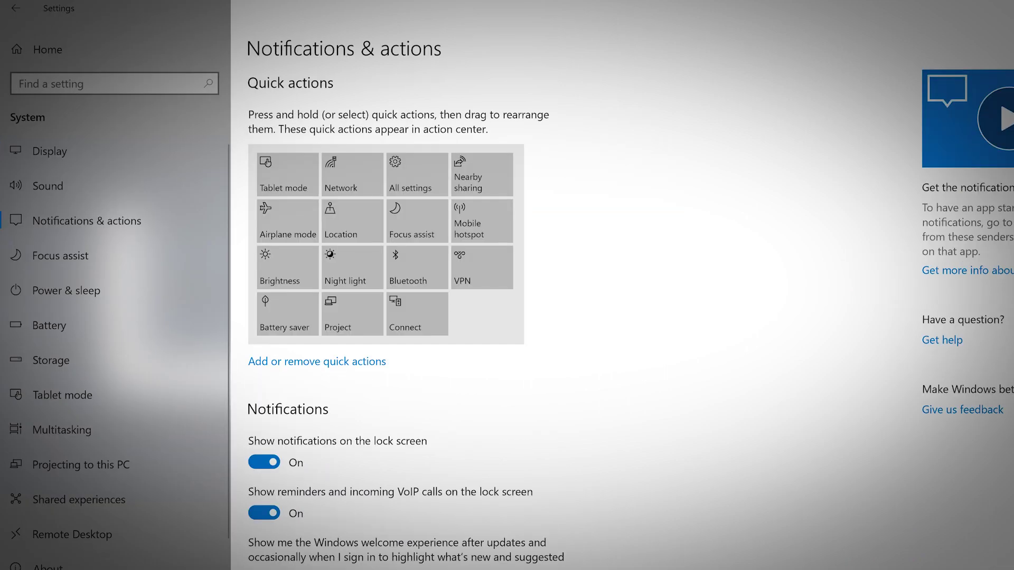
click(51, 360)
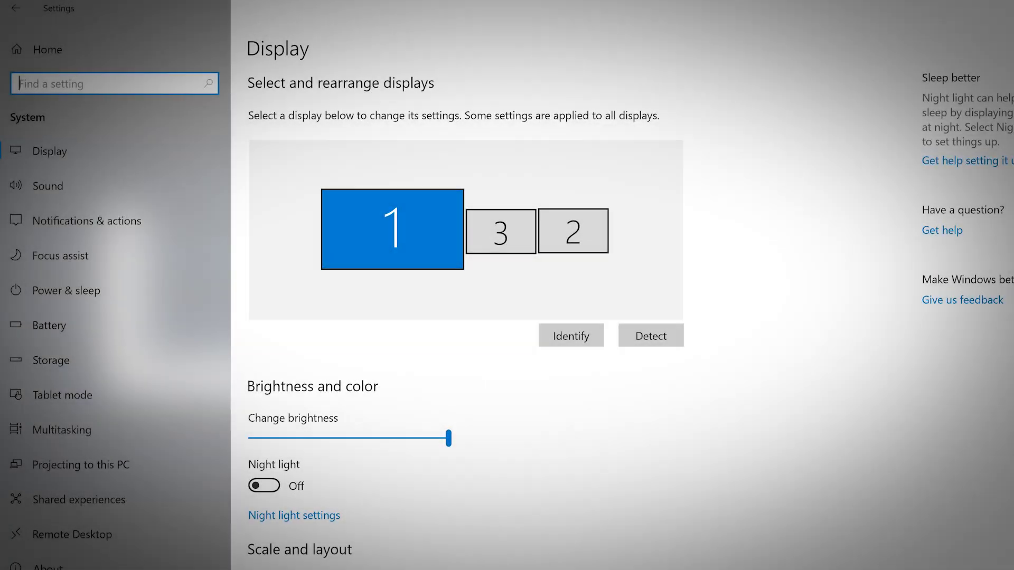
- Dim the brightness, toggle Night light on and off, and shift its colour temperature
mouse_move(448, 439)
mouse_down()
mouse_move(340, 438)
mouse_move(448, 438)
mouse_up()
click(256, 487)
click(255, 487)
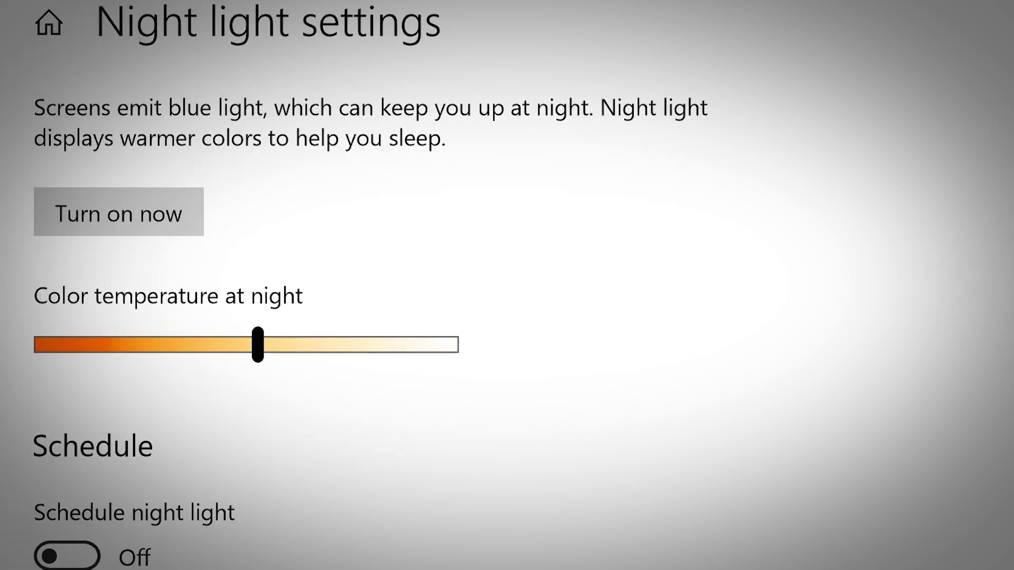
drag(260, 351, 224, 356)
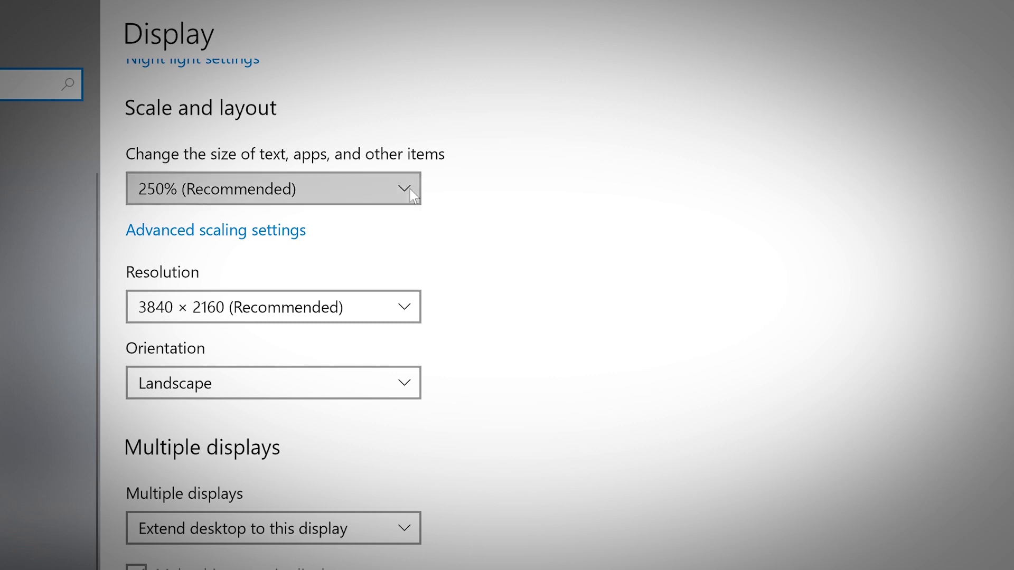
- Keep display scaling at 250% and resolution at 3840 × 2160
click(394, 188)
click(392, 222)
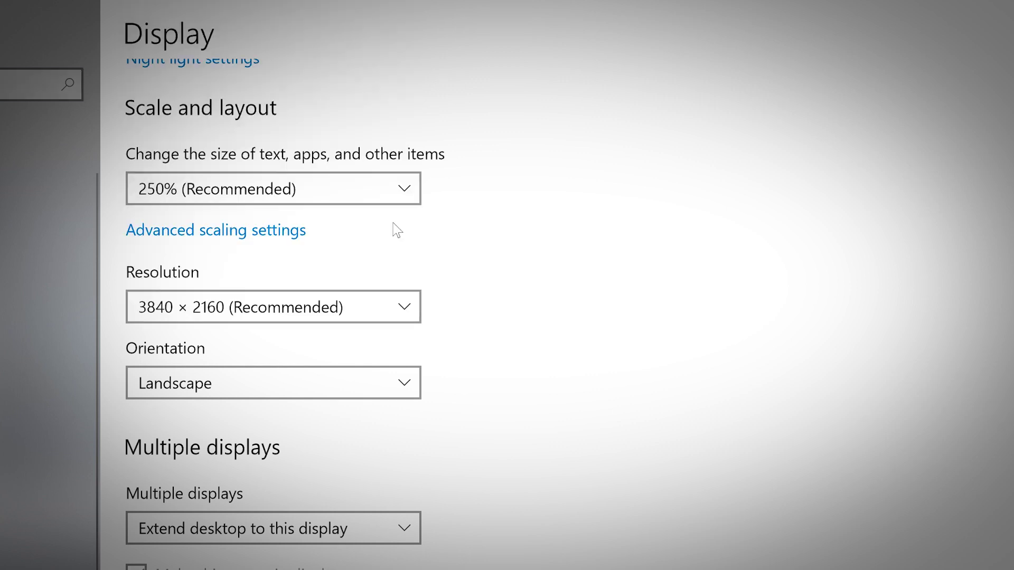
click(407, 307)
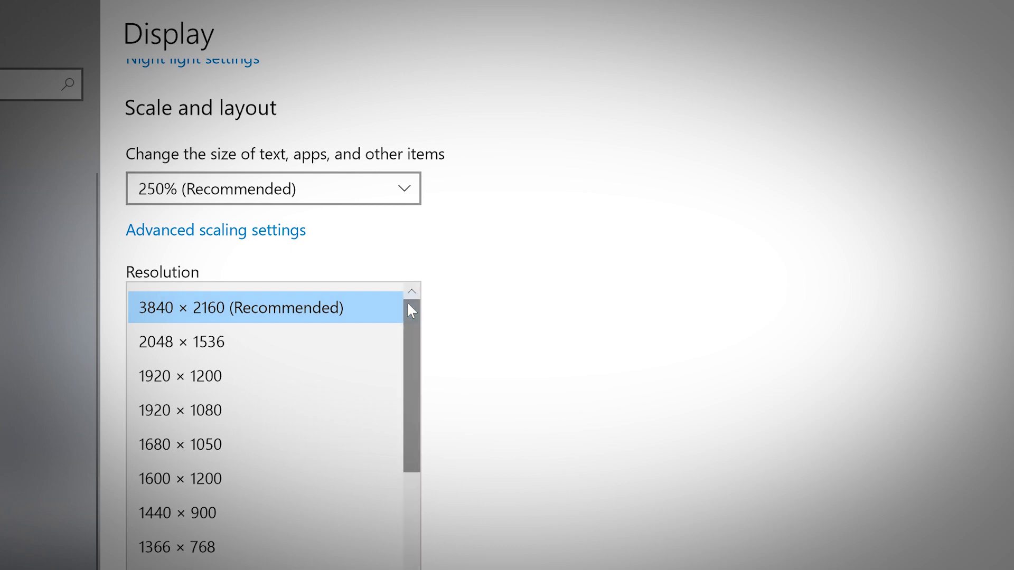
click(376, 308)
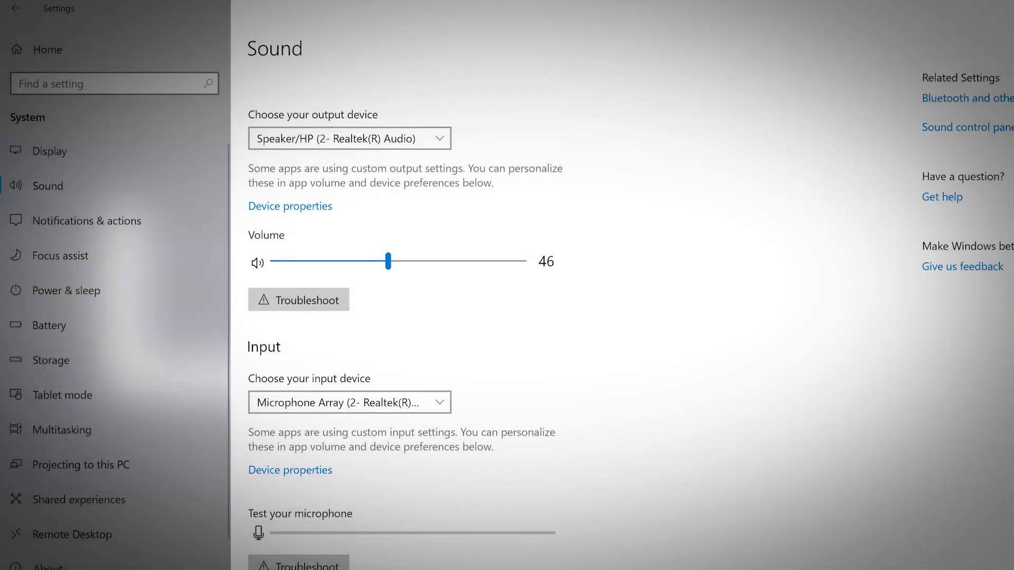
- Review the list of available sound output devices
click(440, 136)
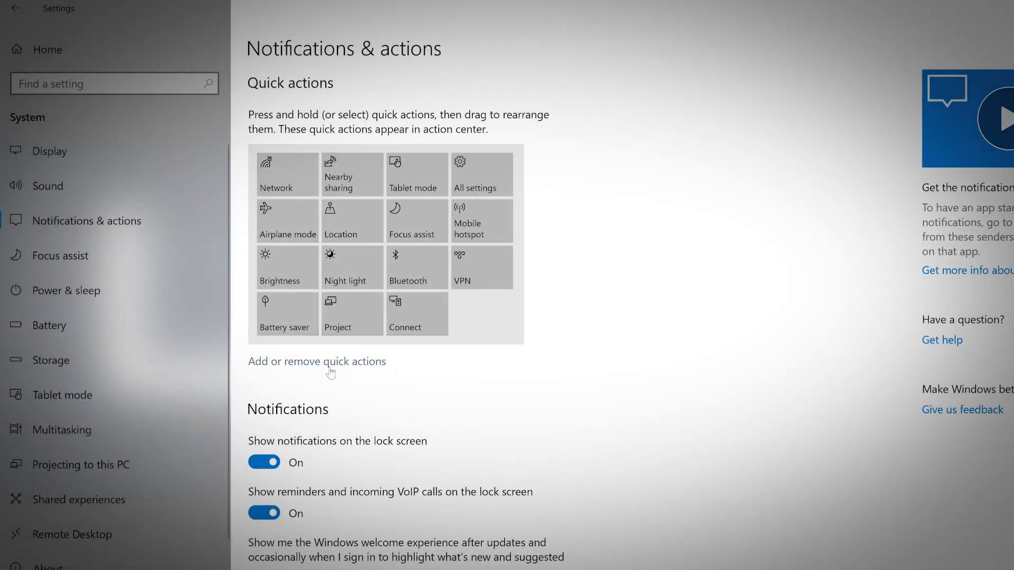
- Review the enabled quick actions in Settings and in Action Center
click(329, 368)
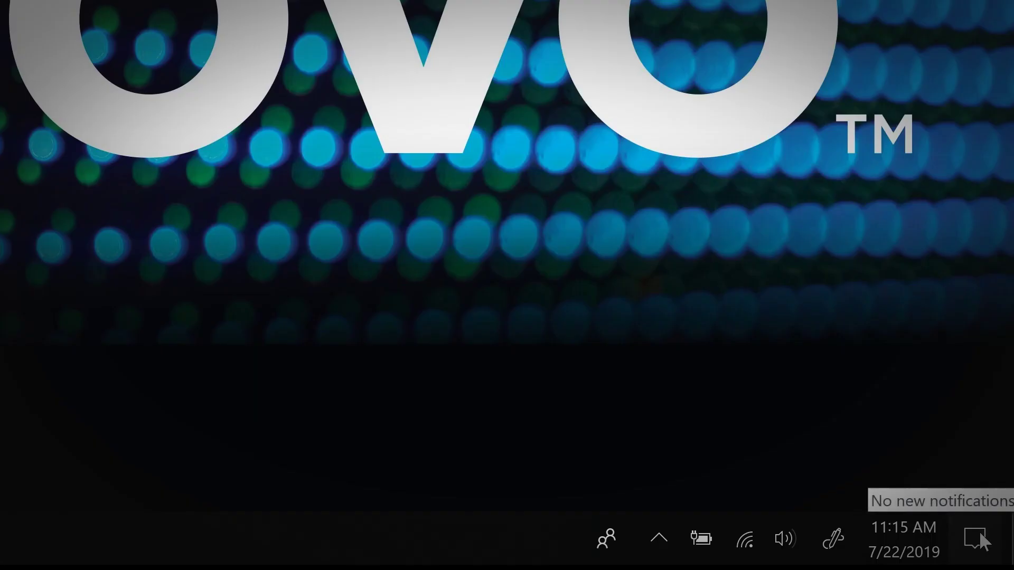
click(977, 533)
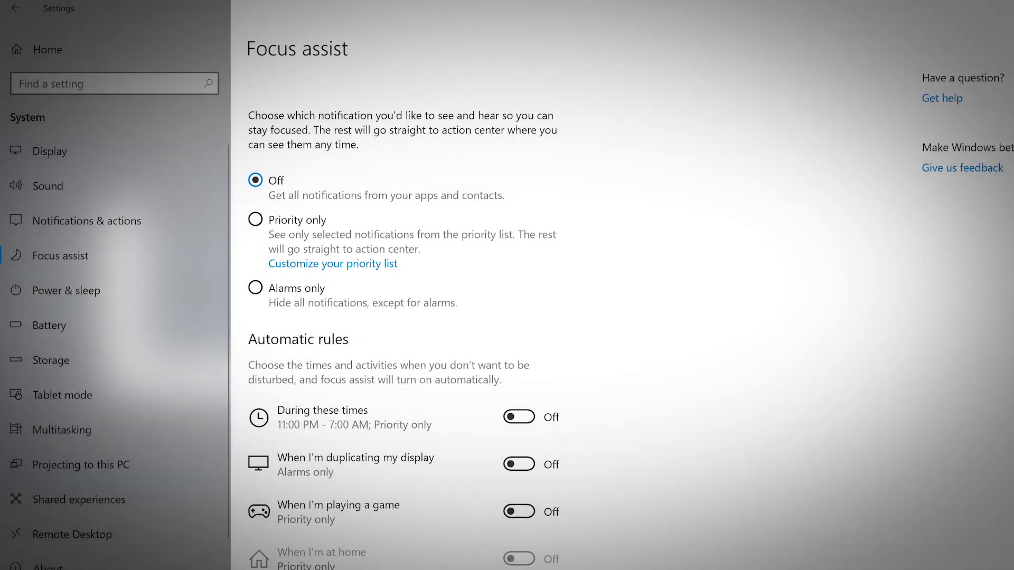
scroll(512, 317, down, 3)
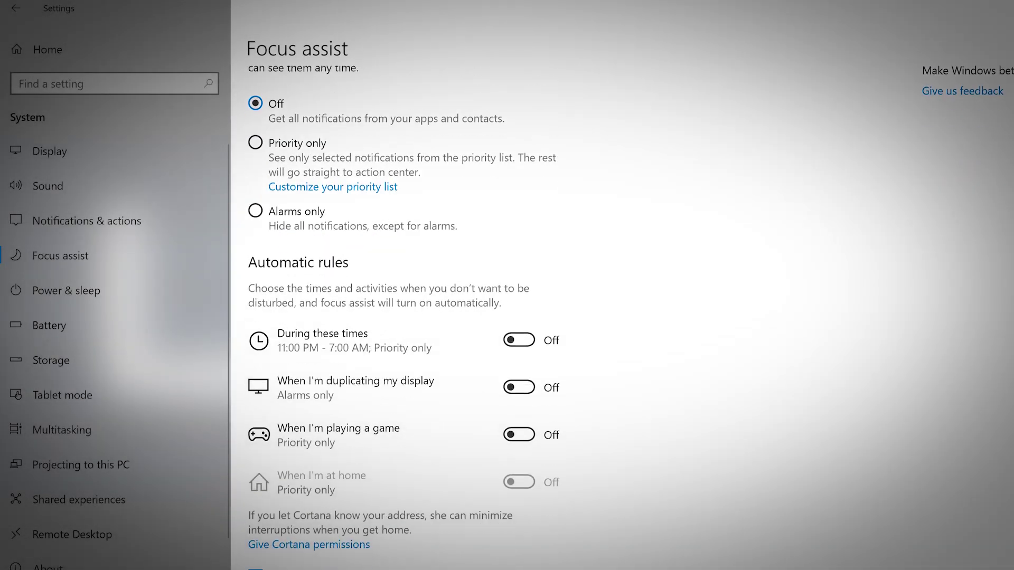
click(512, 301)
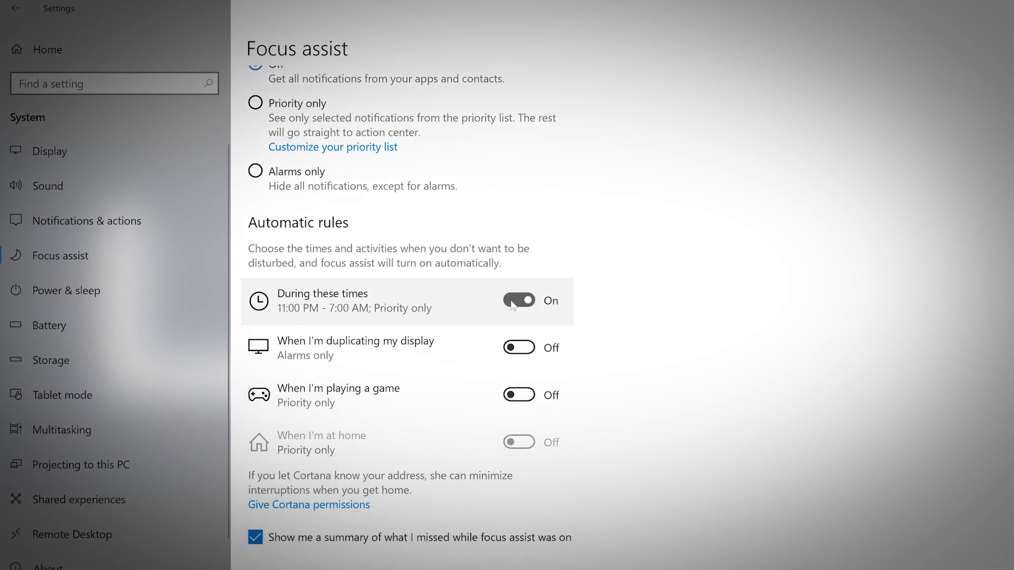
click(512, 301)
click(512, 348)
click(512, 349)
click(511, 396)
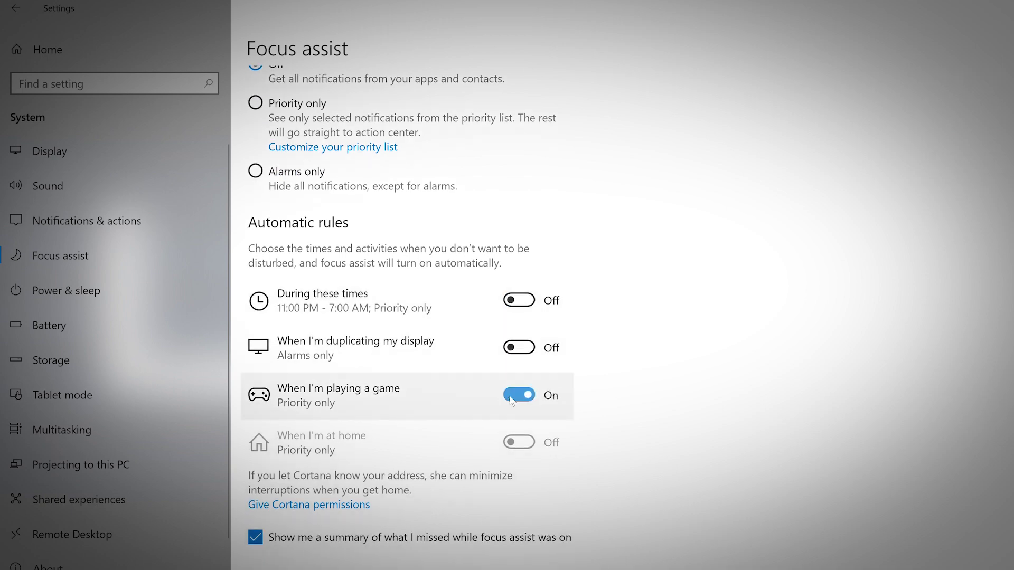
click(511, 397)
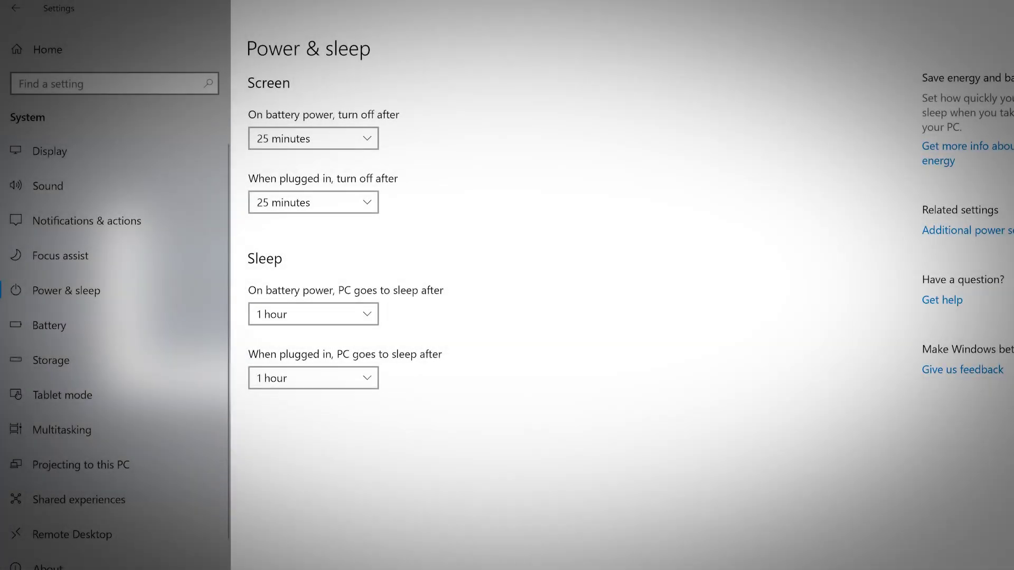
- Set the screen to turn off after 30 minutes on battery and when plugged in
click(347, 139)
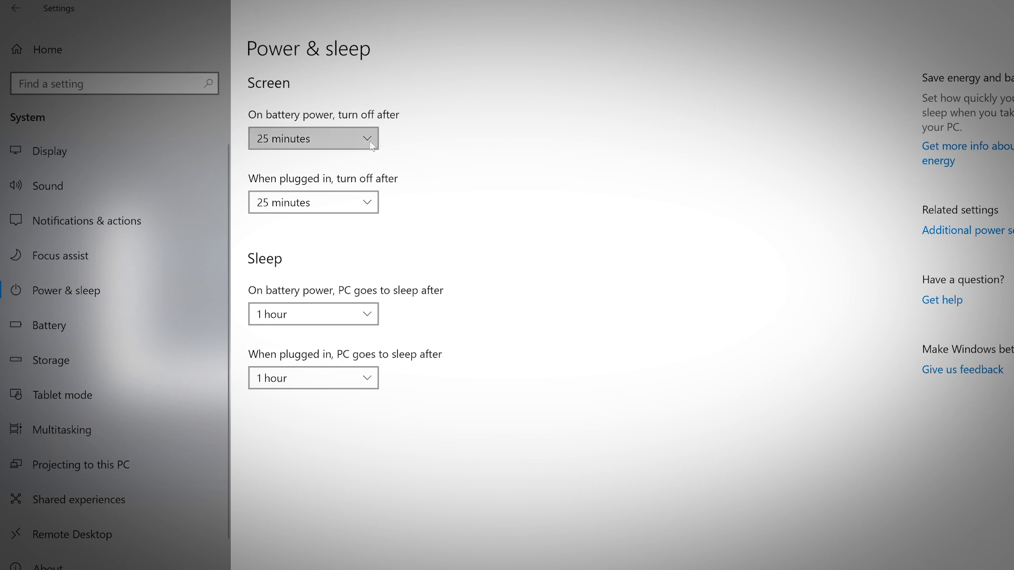
click(347, 159)
click(370, 203)
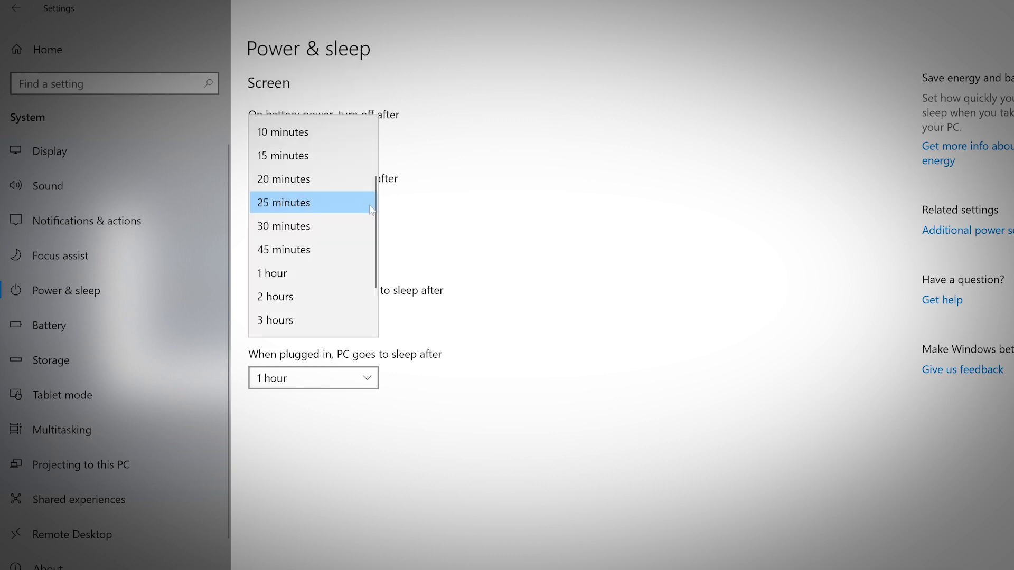
click(355, 231)
- Set the PC to sleep after 2 hours on battery and when plugged in
click(359, 316)
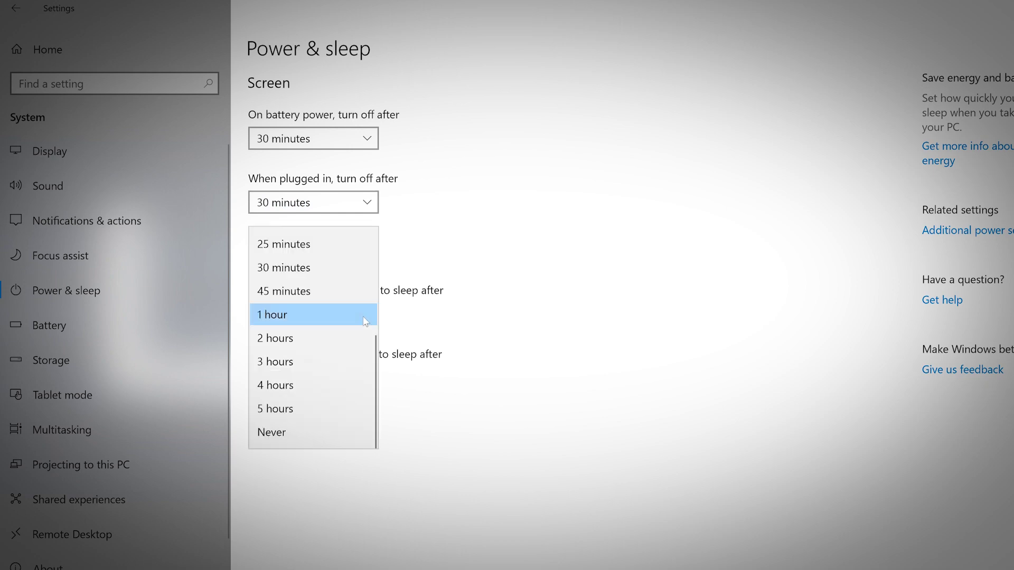
click(359, 331)
click(375, 383)
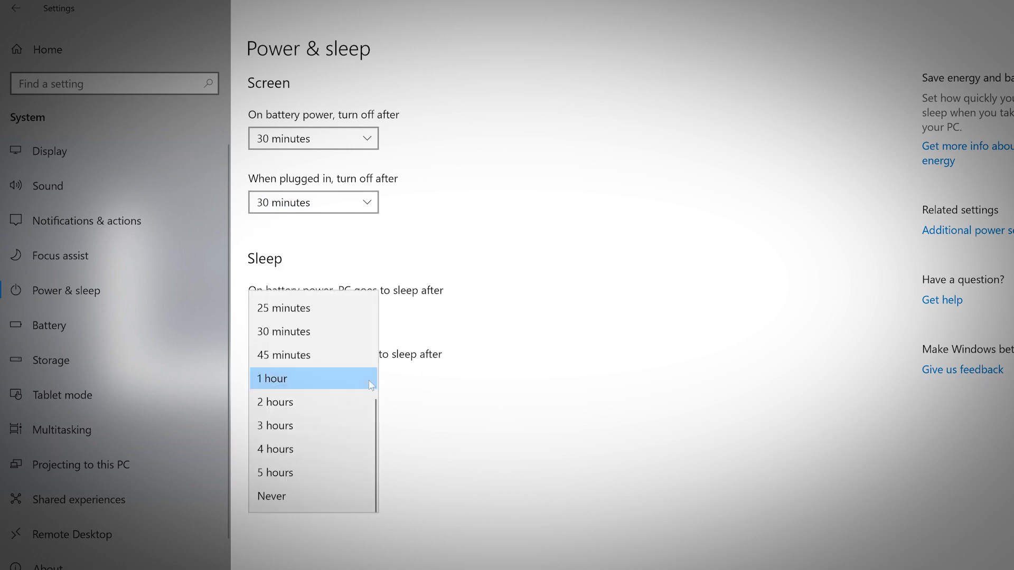
click(366, 402)
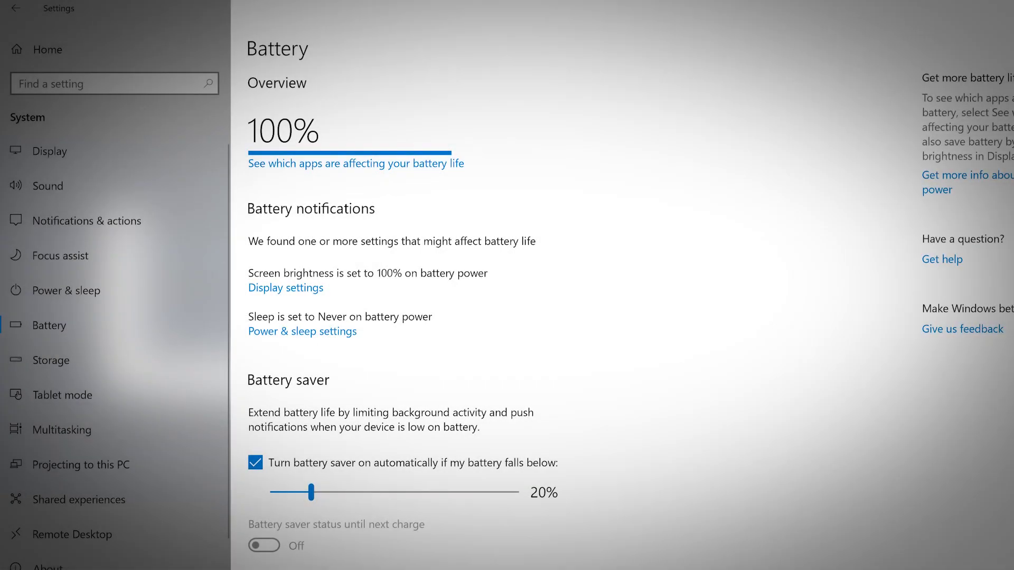
- Check which apps affect battery life and auto-enable battery saver below 20%
click(334, 168)
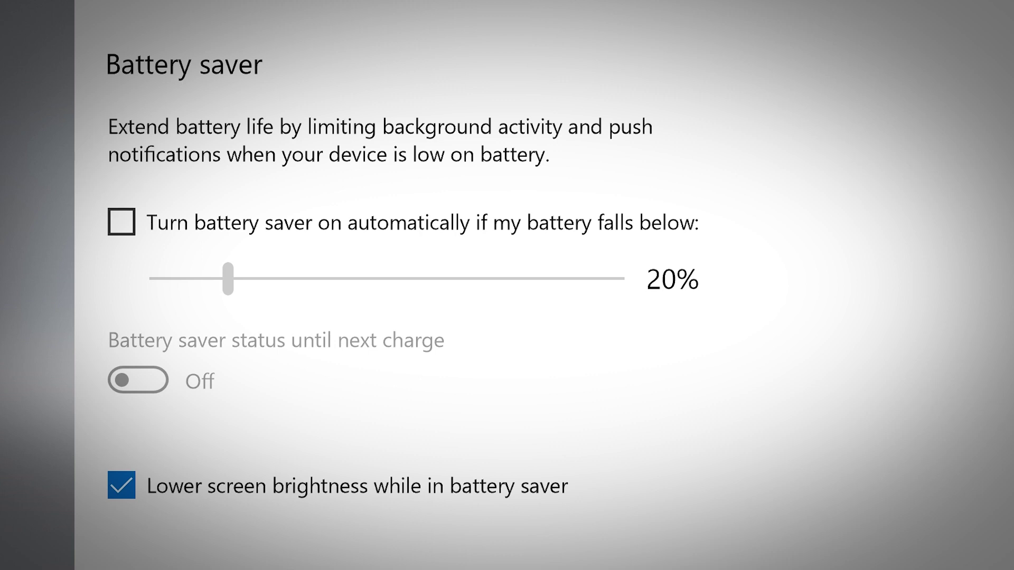
click(121, 220)
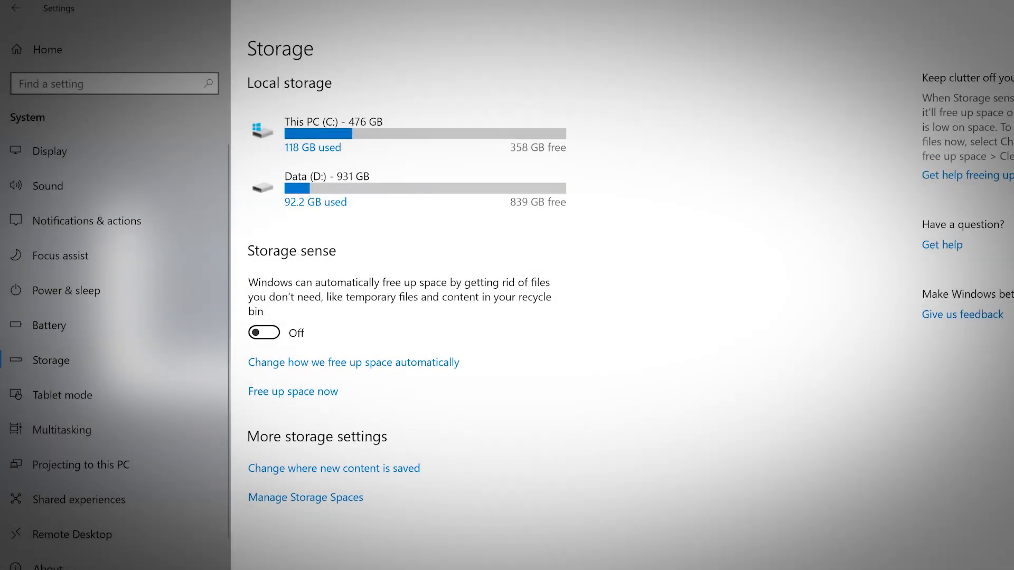
- Toggle Storage sense on and back off, and view the automatic space-freeing options
click(266, 332)
click(273, 333)
click(386, 369)
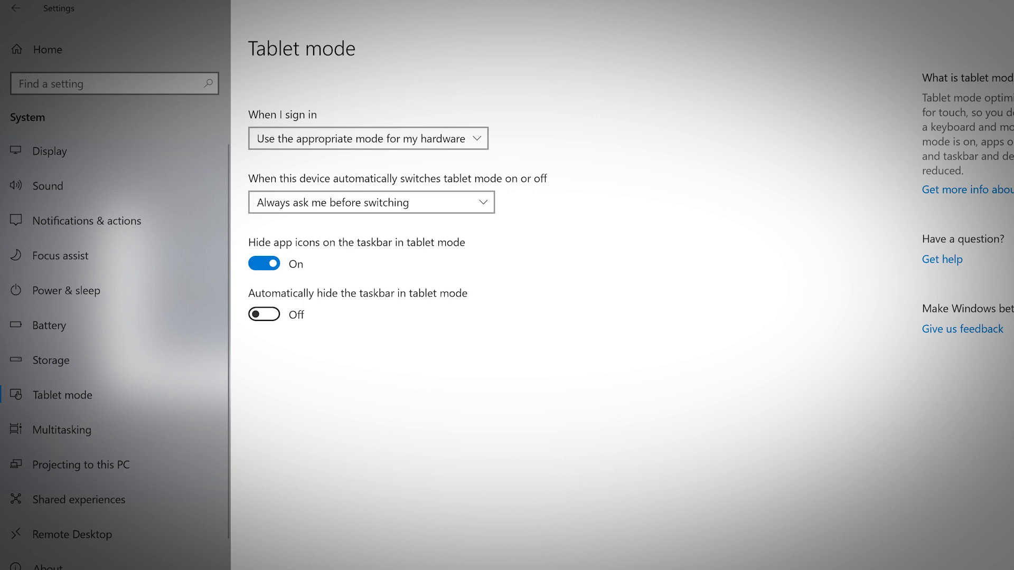
- Keep 'Use the appropriate mode for my hardware' at sign-in and review tablet-mode switching choices
click(481, 146)
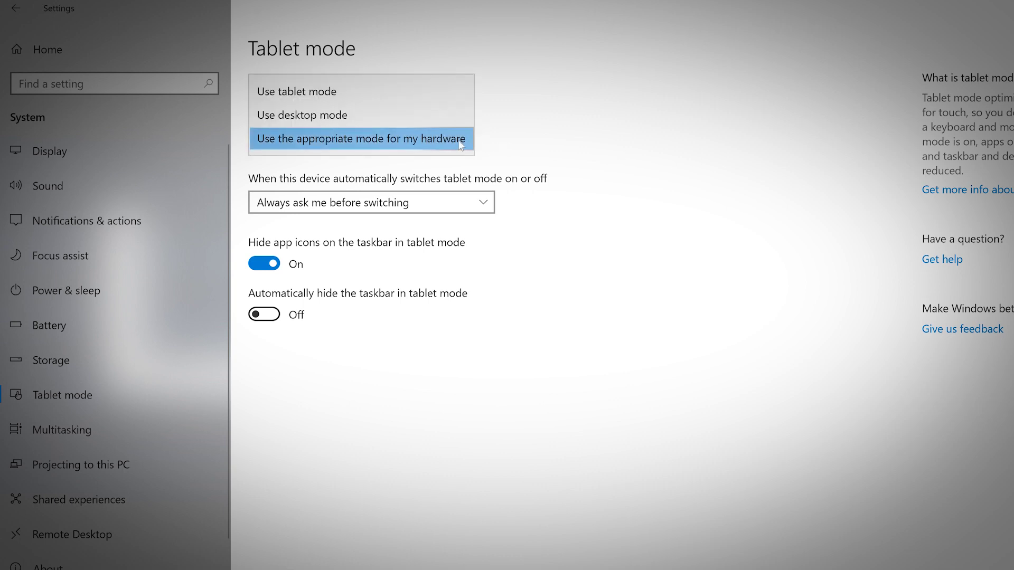
click(460, 141)
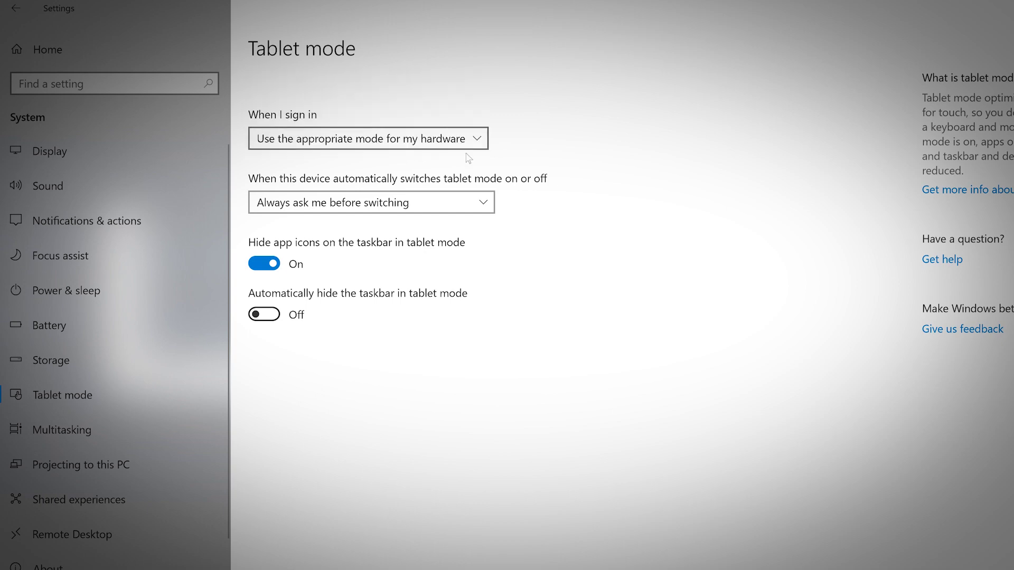
click(482, 203)
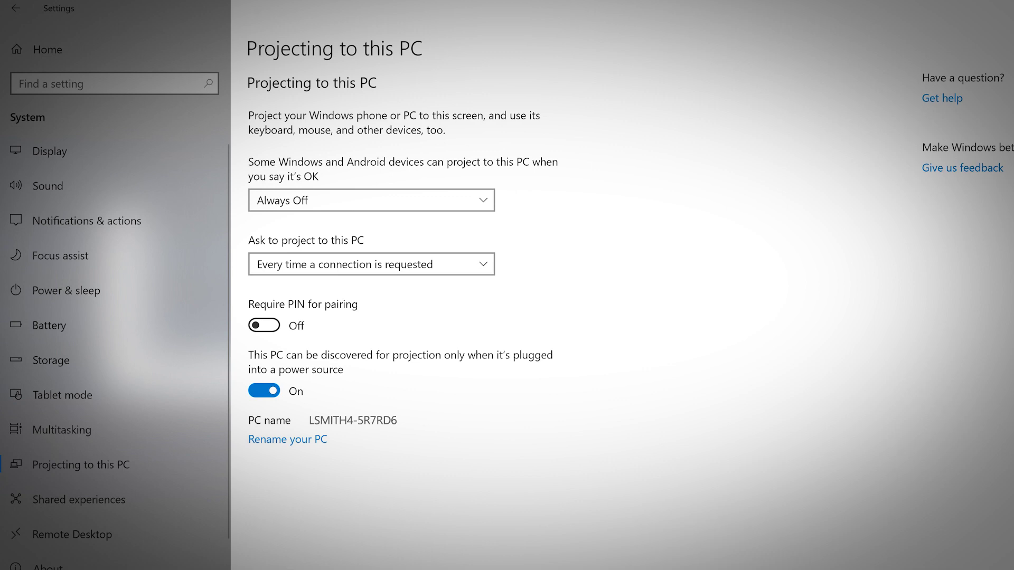
- Keep projection Always Off with asking every time, and require a PIN for pairing
click(483, 200)
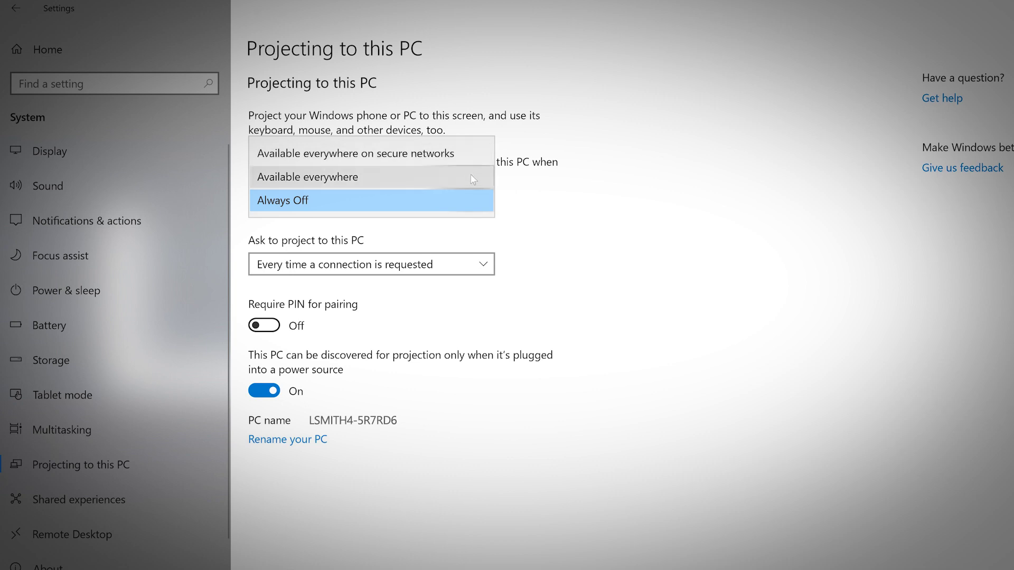
click(464, 199)
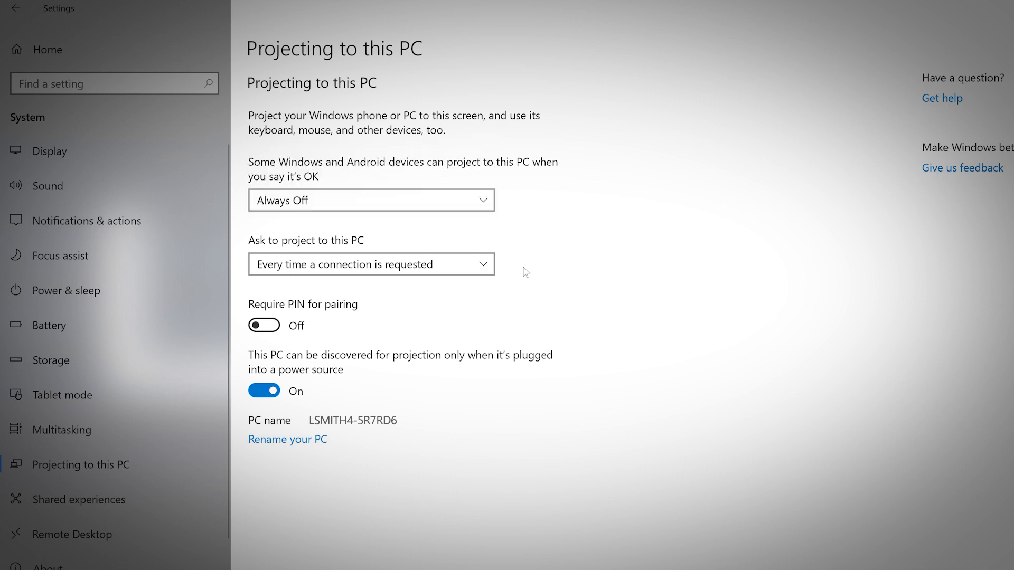
click(474, 262)
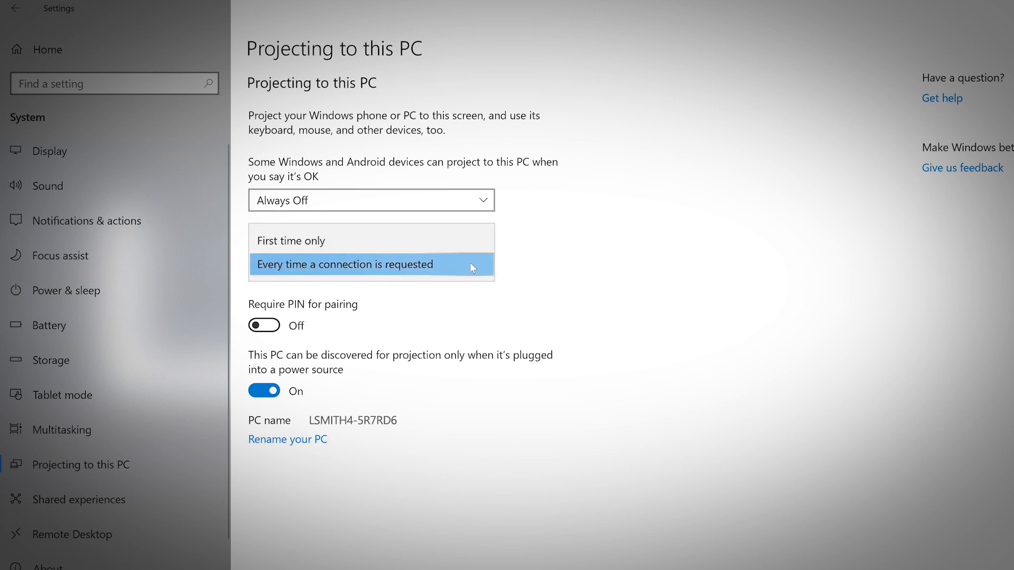
click(554, 304)
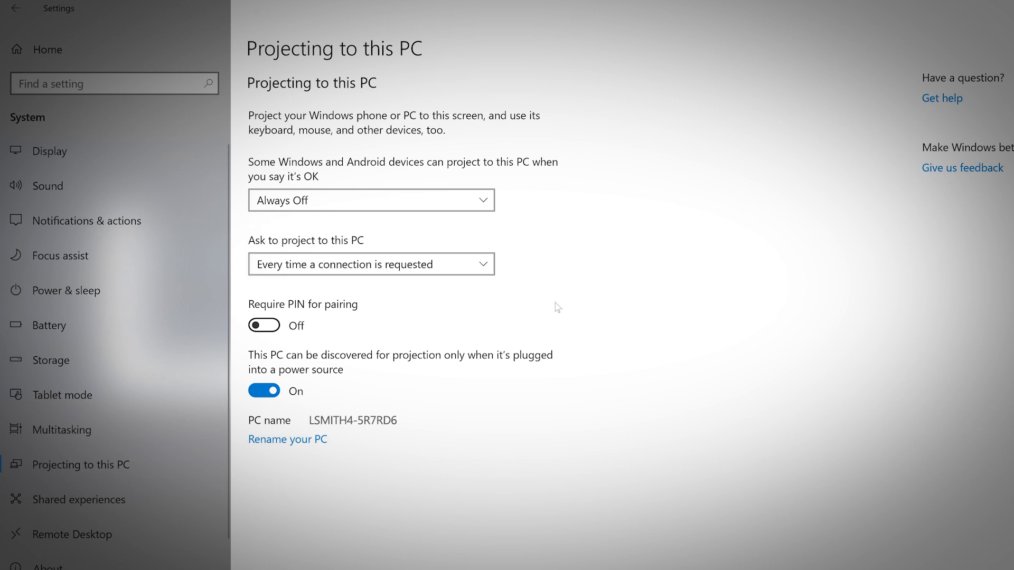
click(257, 327)
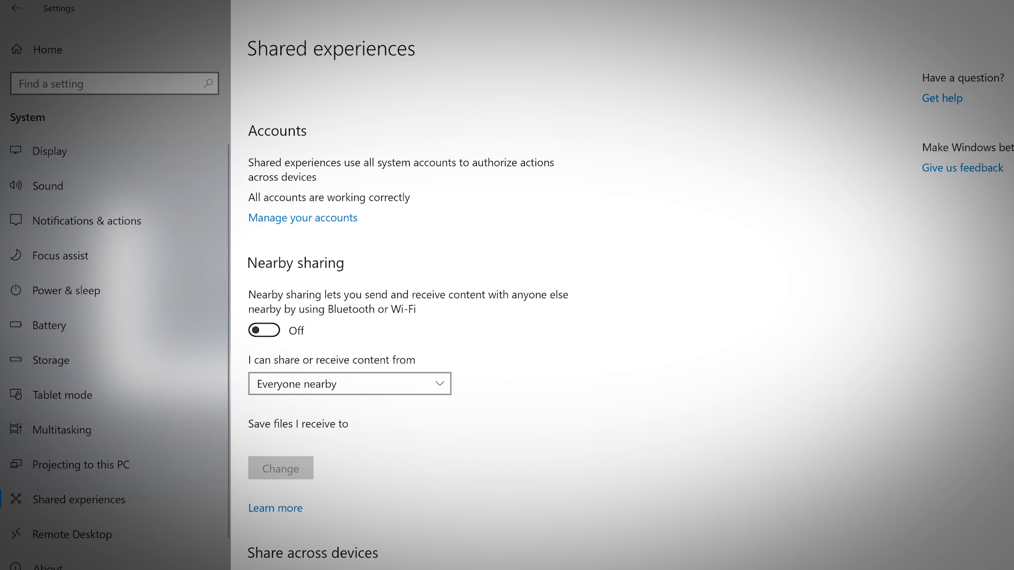
- Turn Nearby sharing on for Everyone nearby and scroll down to Share across devices
click(255, 332)
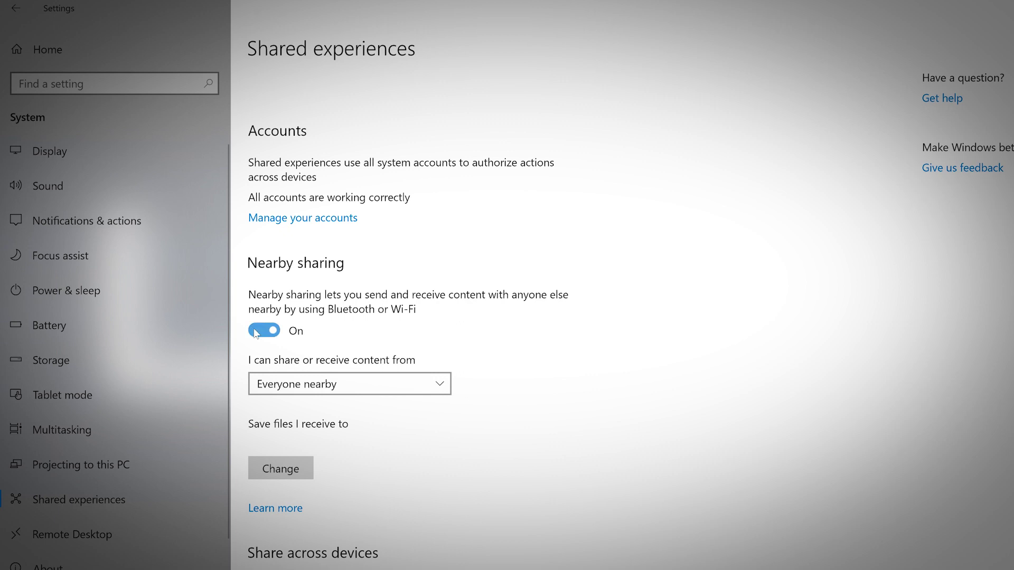
click(442, 384)
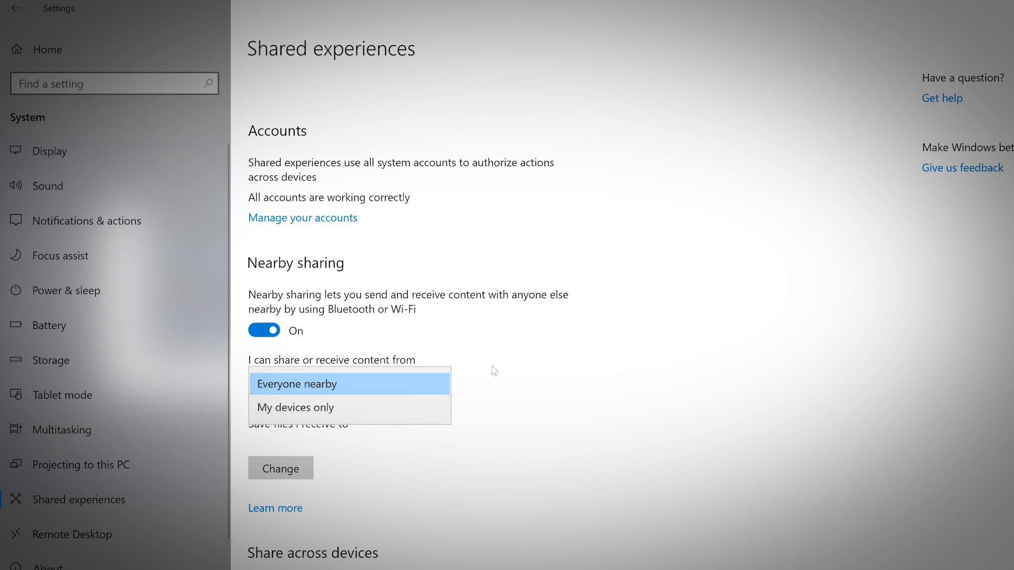
click(514, 369)
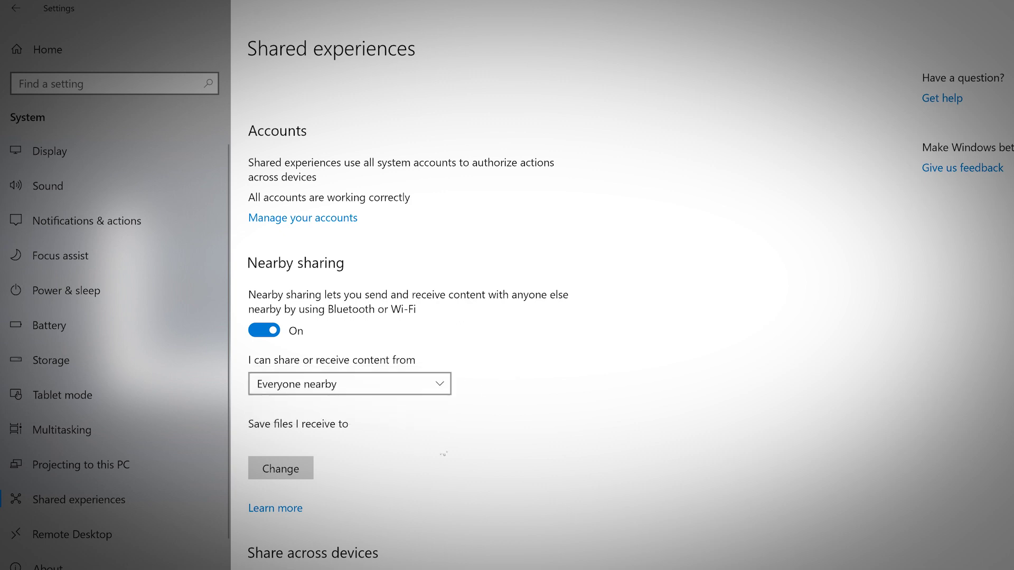
scroll(443, 453, down, 2)
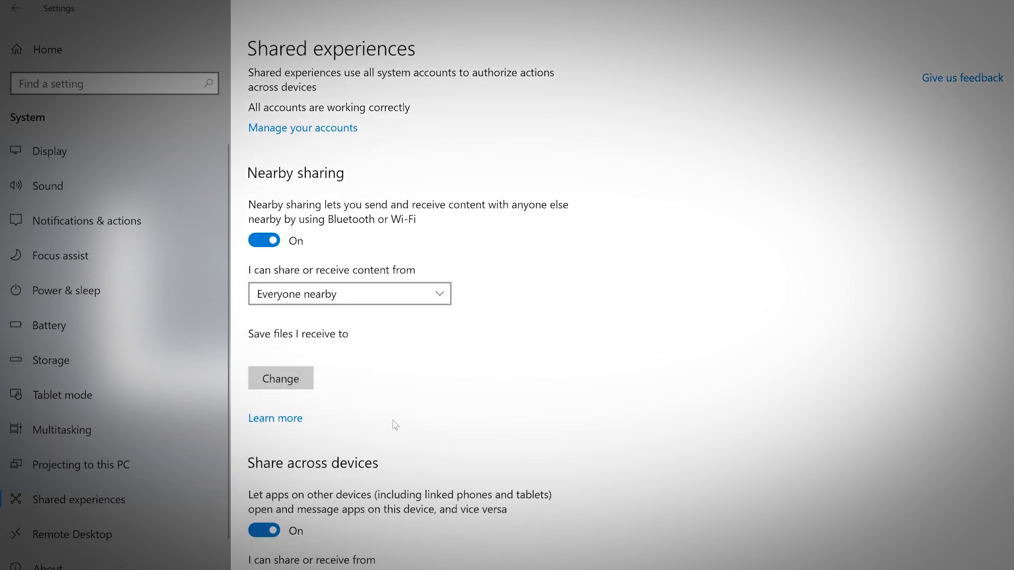
scroll(454, 421, down, 4)
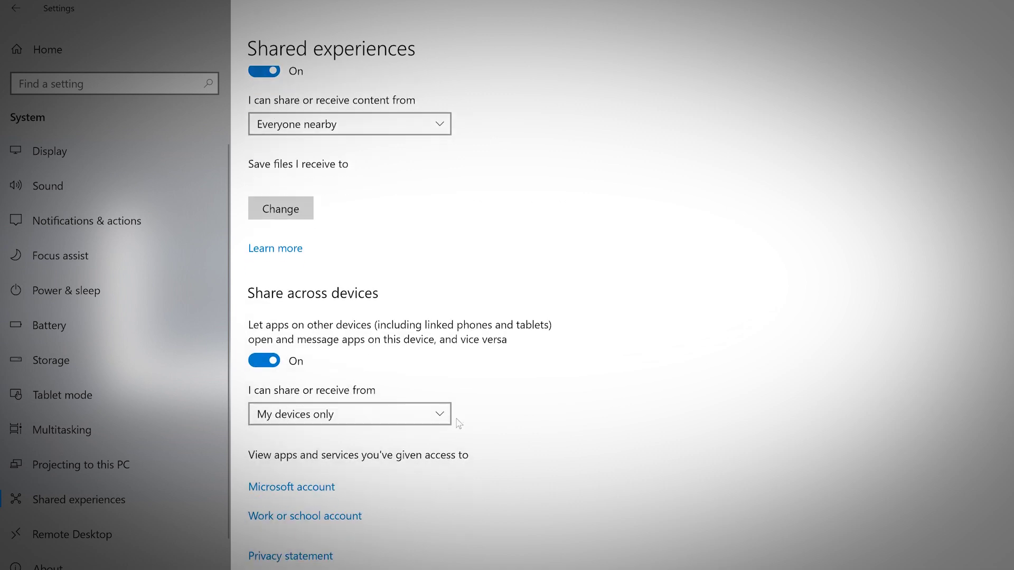